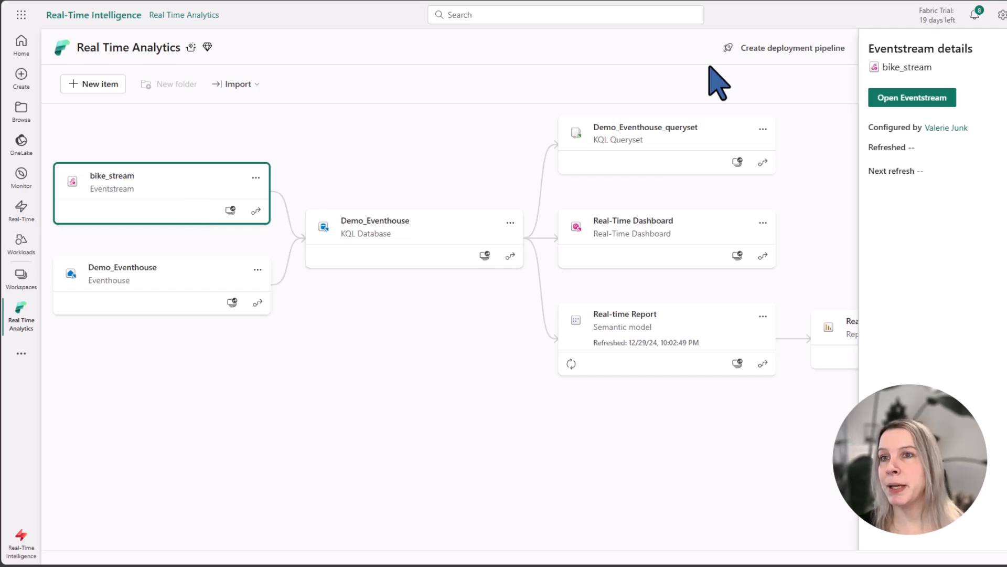
Step: Open the bike_stream eventstream and examine the data previews of its bike_stream-stream source and Bikes destination
{"action": "left_click", "coordinate": [886, 98]}
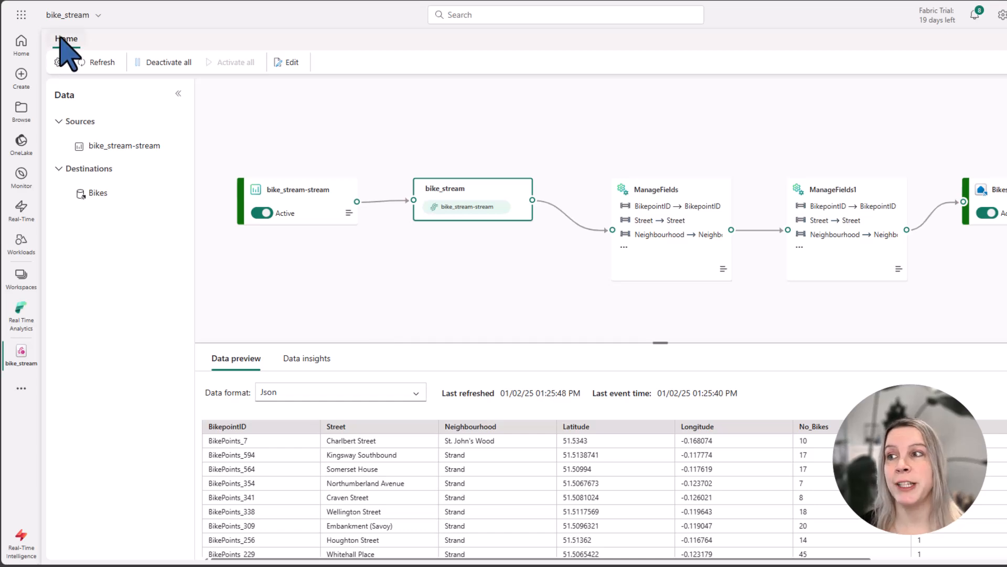
{"action": "left_click", "coordinate": [288, 198]}
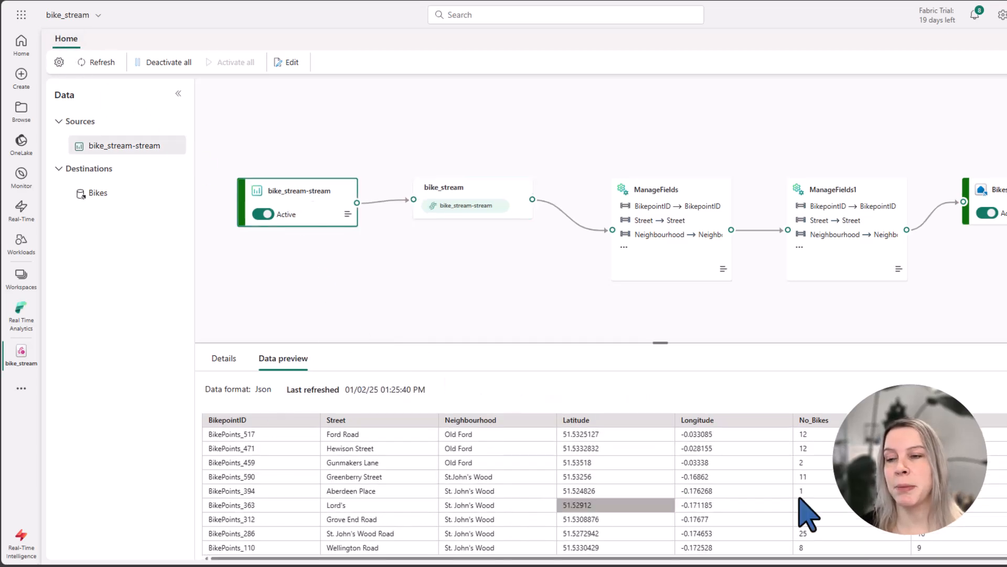
{"action": "left_click", "coordinate": [1001, 211]}
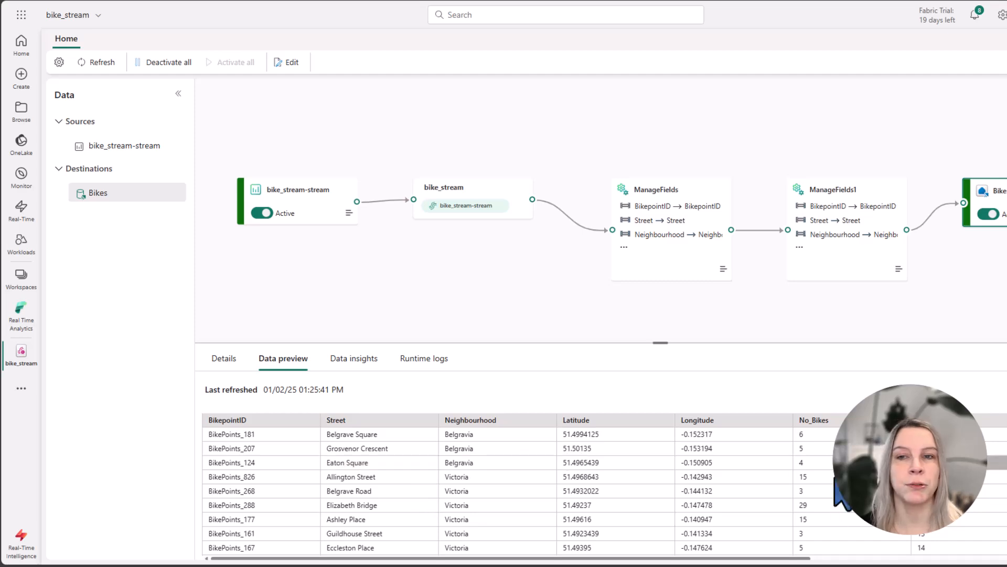
{"action": "scroll", "coordinate": [791, 558], "scroll_direction": "right", "scroll_amount": 5}
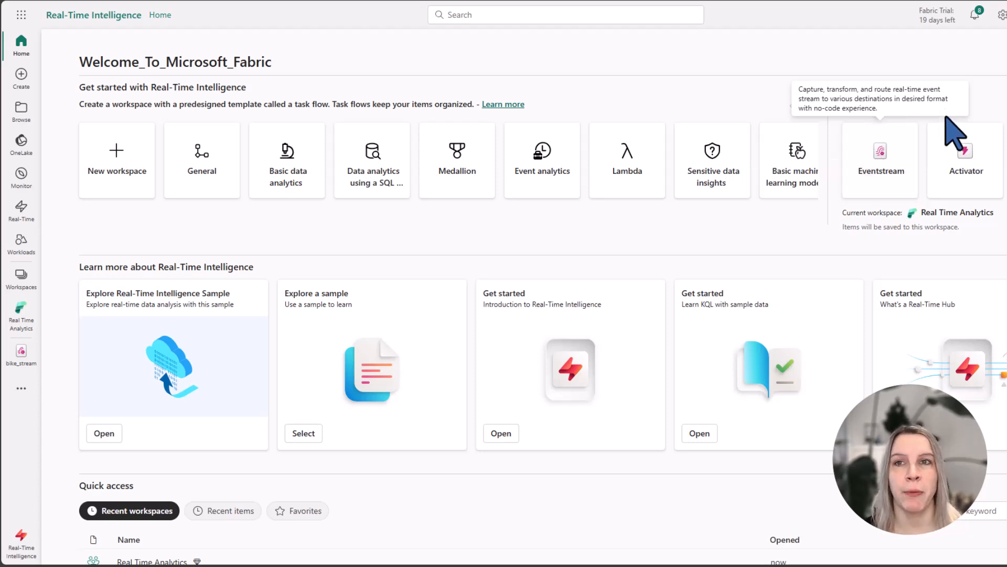
Step: Create a new Eventstream named Tutorial in the Real Time Analytics workspace
{"action": "left_click", "coordinate": [21, 317]}
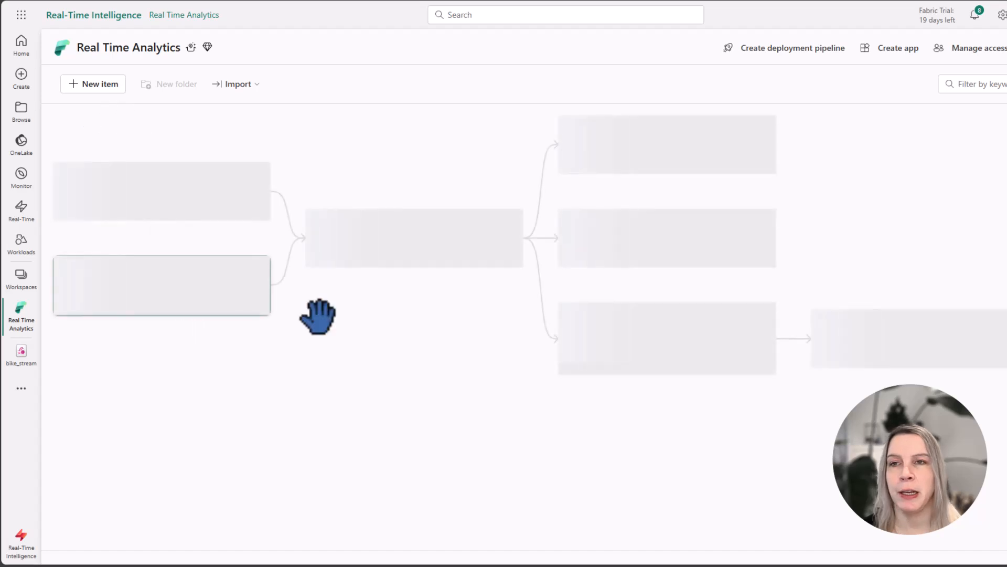
{"action": "left_click", "coordinate": [93, 84]}
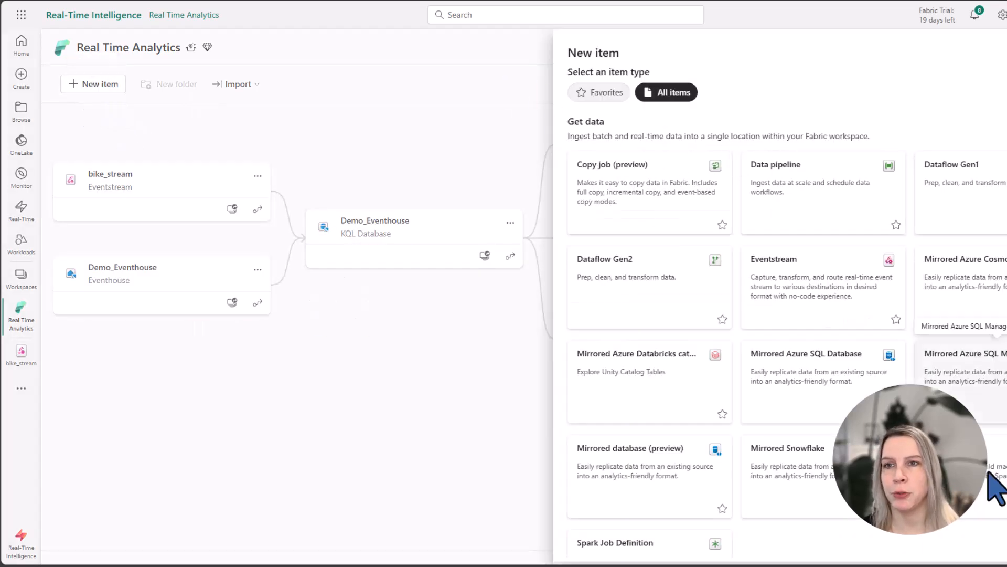
{"action": "left_click", "coordinate": [808, 267]}
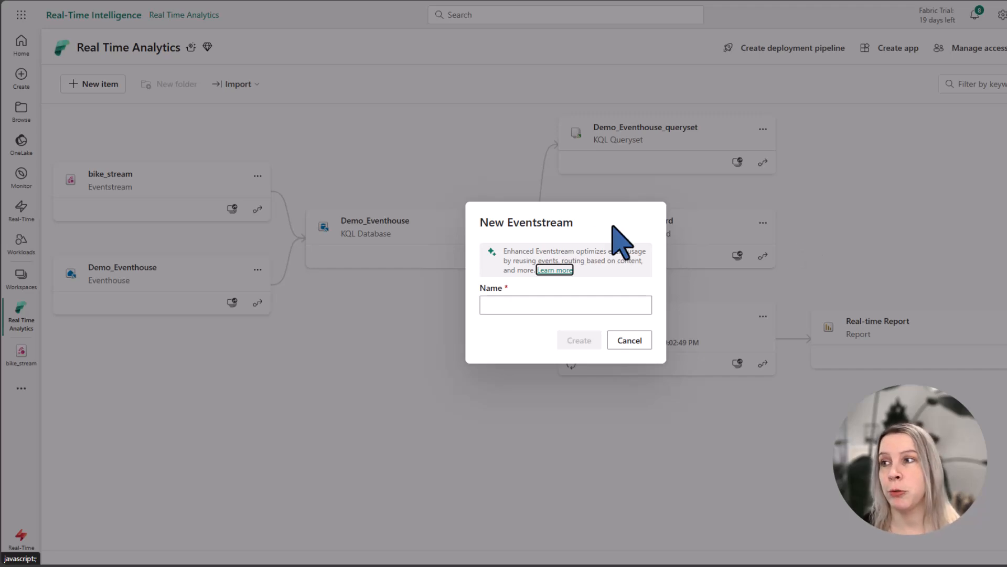
{"action": "left_click", "coordinate": [532, 304]}
{"action": "type", "text": "Tutorial"}
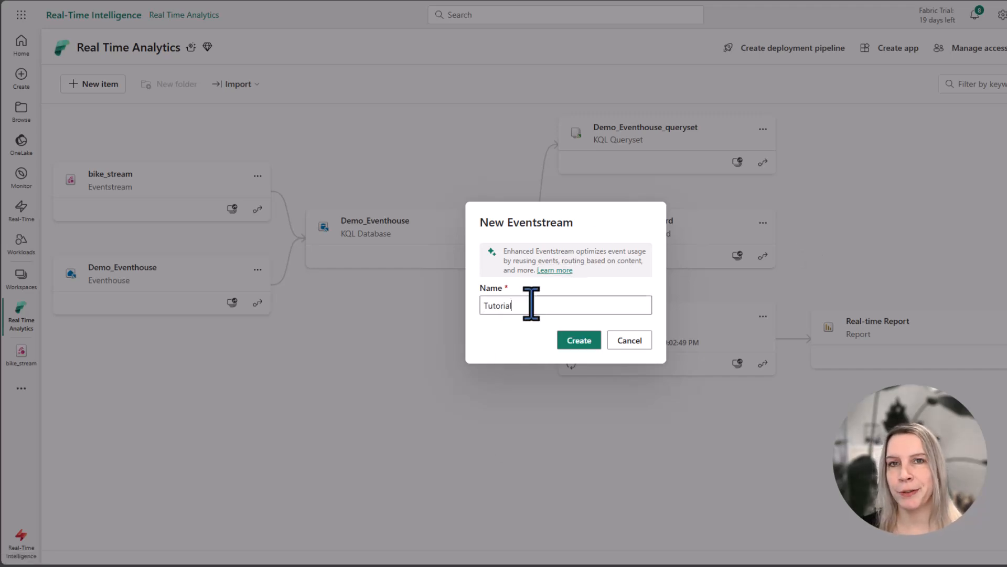
{"action": "left_click", "coordinate": [579, 340]}
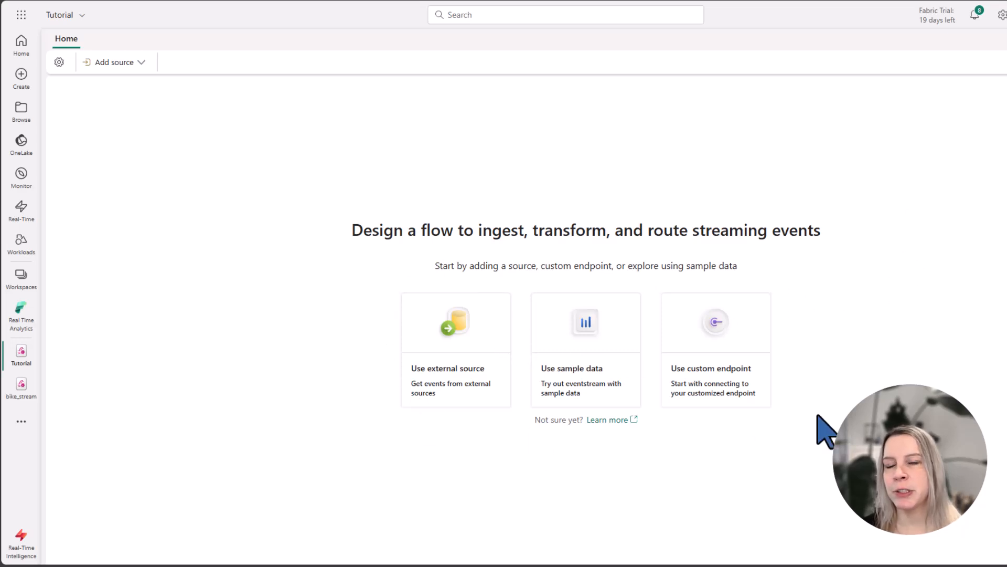
Step: Browse the external data sources that can be connected to the Tutorial eventstream, and close the source selection
{"action": "left_click", "coordinate": [121, 63]}
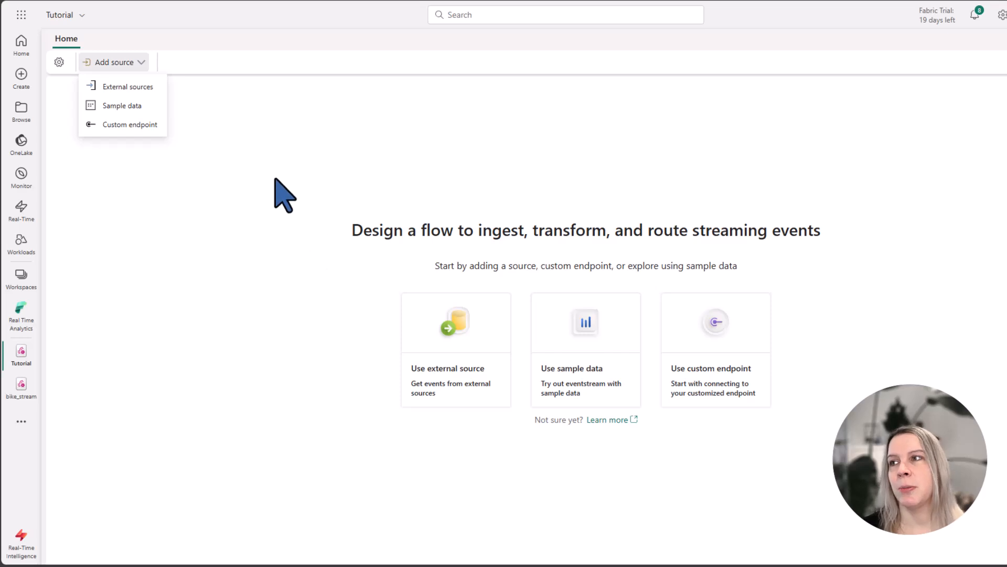
{"action": "left_click", "coordinate": [141, 89]}
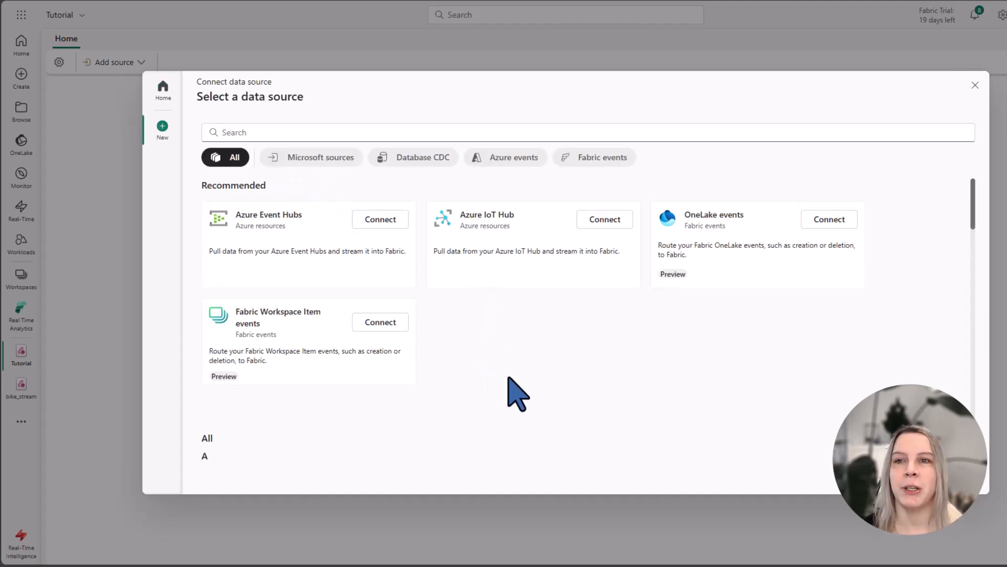
{"action": "scroll", "coordinate": [550, 388], "scroll_direction": "down", "scroll_amount": 10}
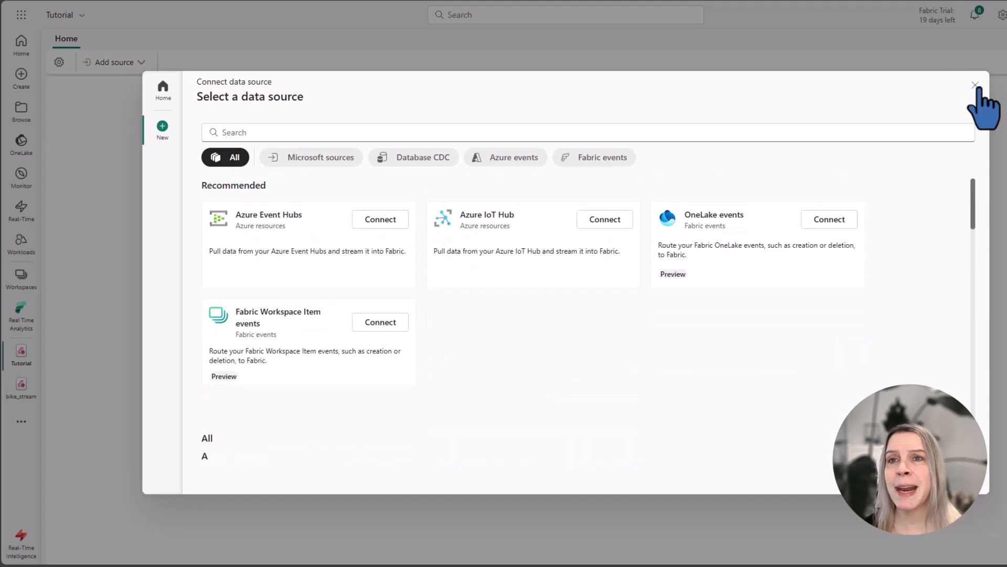
{"action": "left_click", "coordinate": [975, 85]}
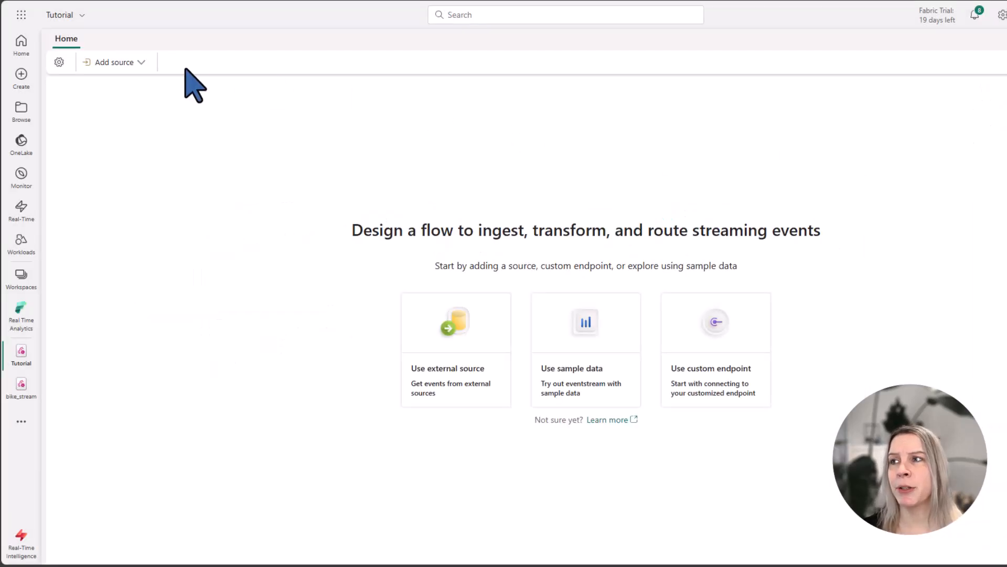
Step: Add the Bicycles sample data to the eventstream as a source named Streamingtutorial
{"action": "left_click", "coordinate": [144, 65]}
{"action": "left_click", "coordinate": [146, 104]}
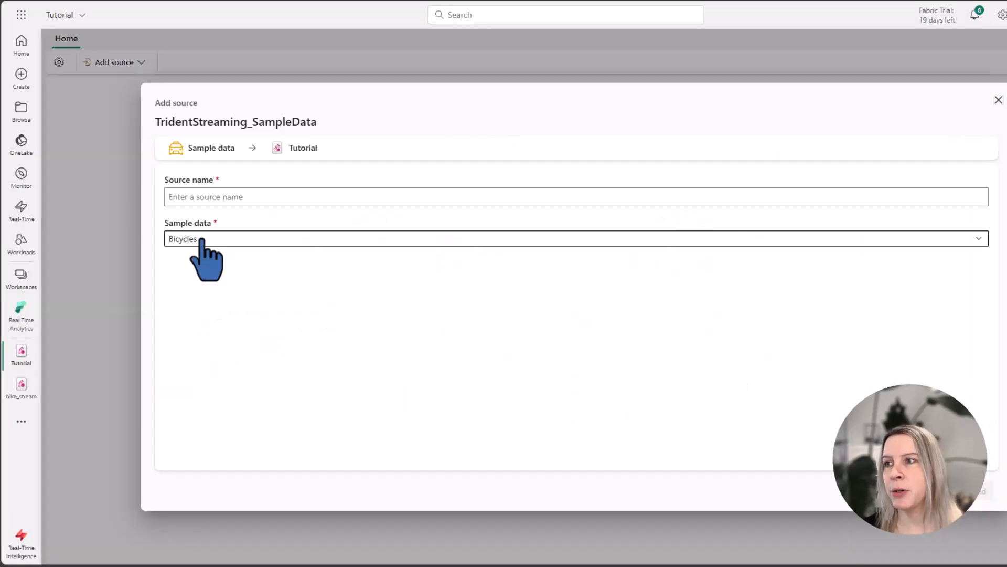
{"action": "left_click", "coordinate": [199, 240]}
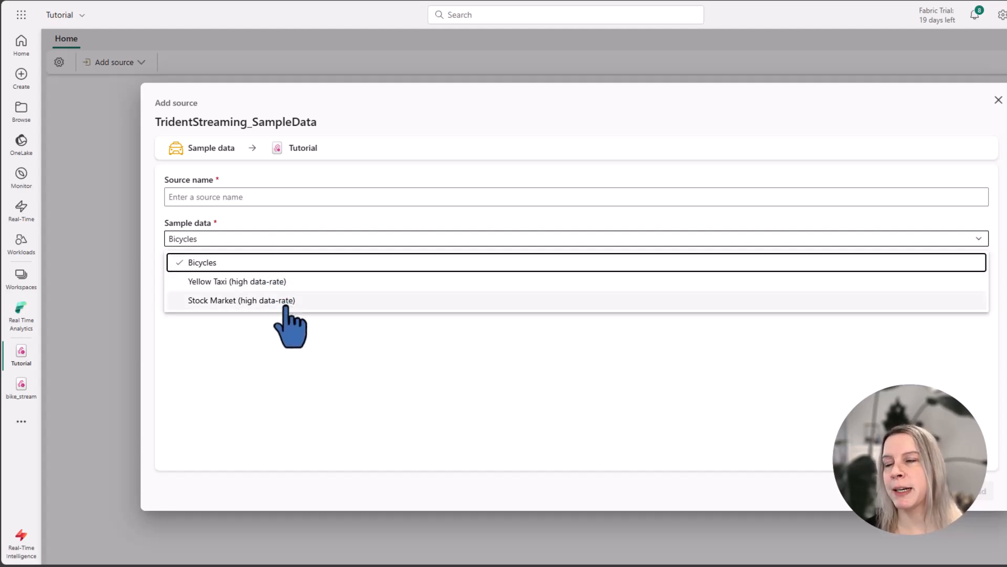
{"action": "left_click", "coordinate": [283, 264]}
{"action": "left_click", "coordinate": [259, 202]}
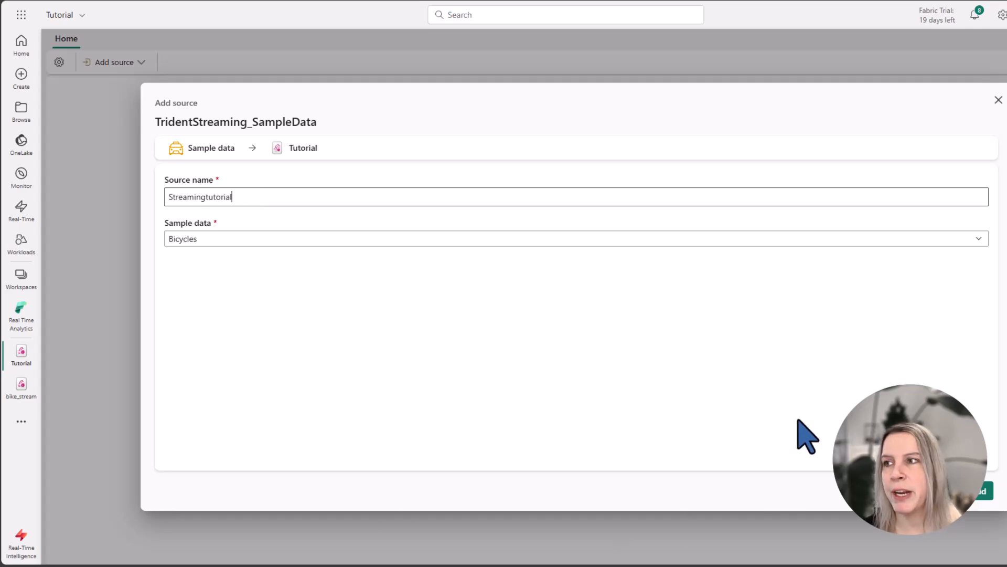
{"action": "left_click", "coordinate": [979, 492]}
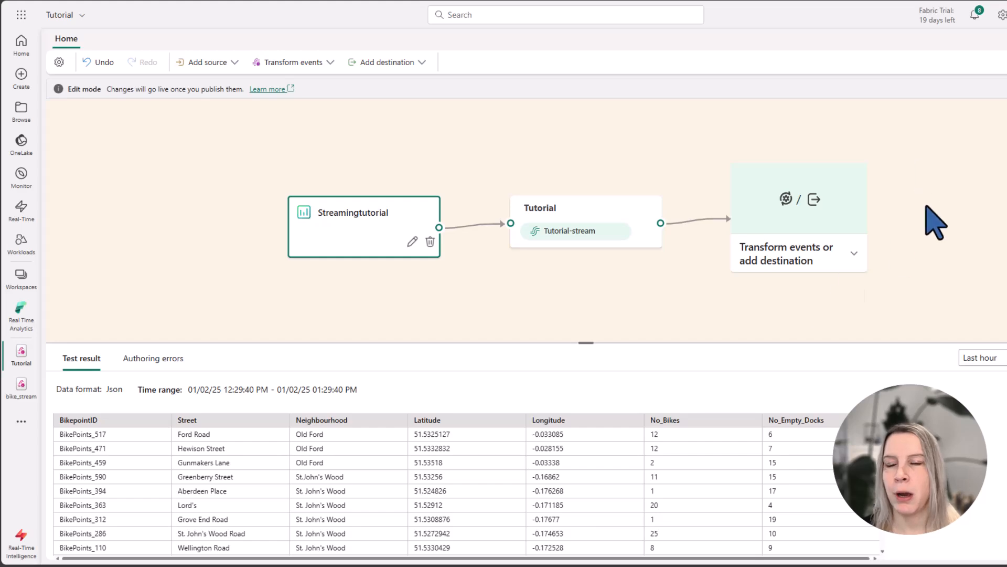
Step: Rearrange the flow nodes on the canvas and examine the test result data of the Tutorial stream
{"action": "key", "text": "ctrl+minus"}
{"action": "key", "text": "ctrl+minus"}
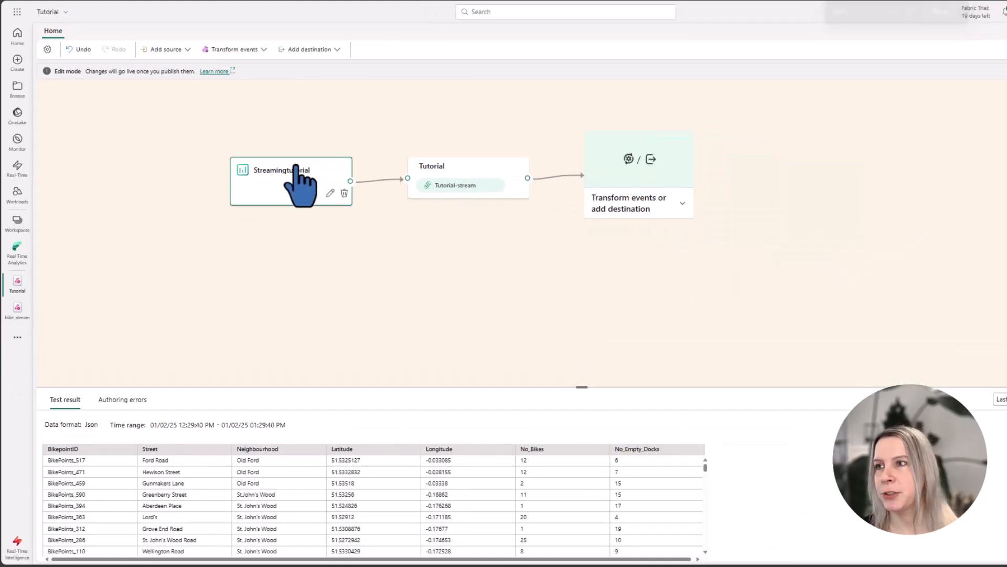
{"action": "left_click_drag", "start_coordinate": [295, 191], "coordinate": [179, 184]}
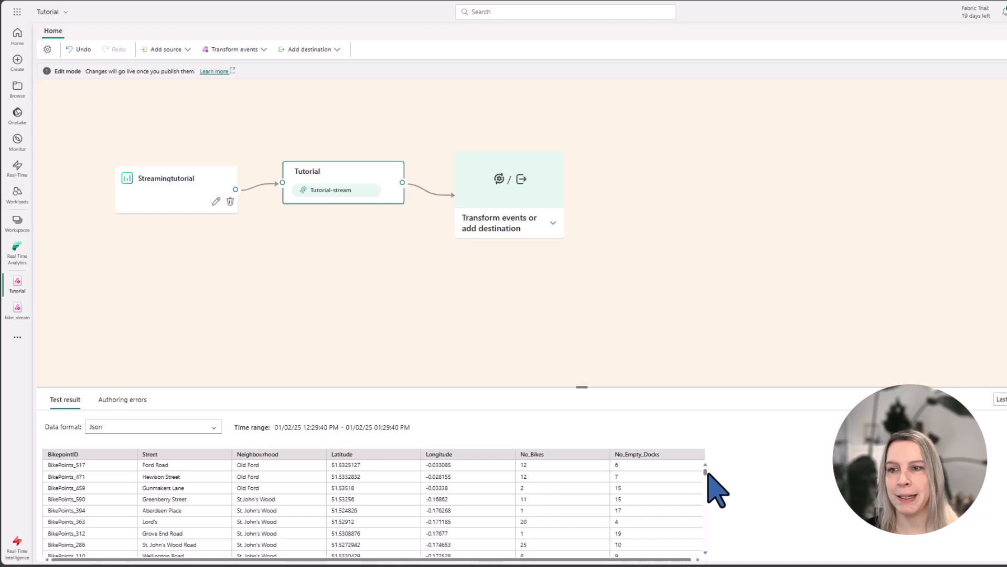
{"action": "left_click_drag", "start_coordinate": [706, 472], "coordinate": [707, 456]}
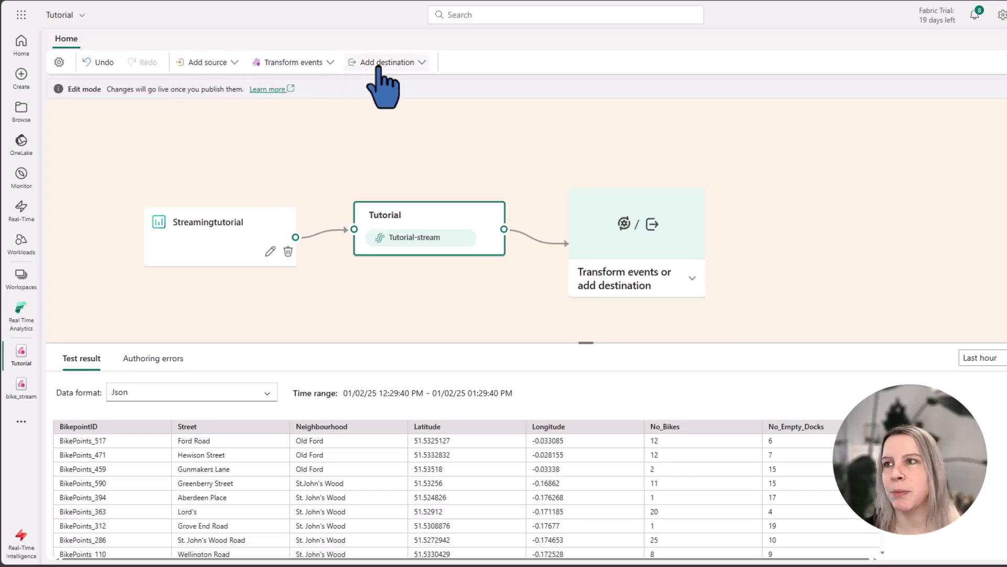
Step: Add a Manage fields operation after the Tutorial stream and include all event fields in it
{"action": "left_click", "coordinate": [685, 265]}
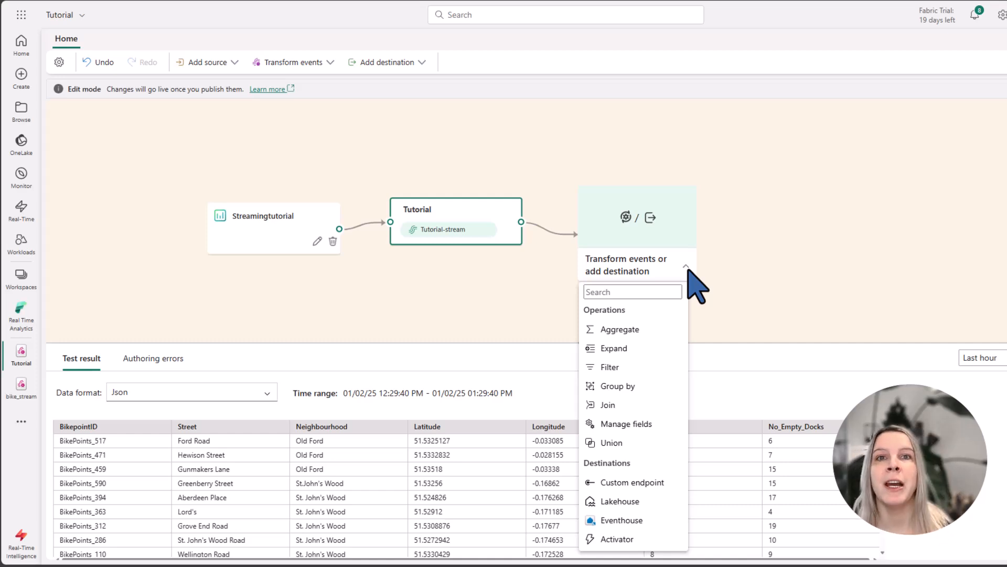
{"action": "left_click", "coordinate": [676, 425]}
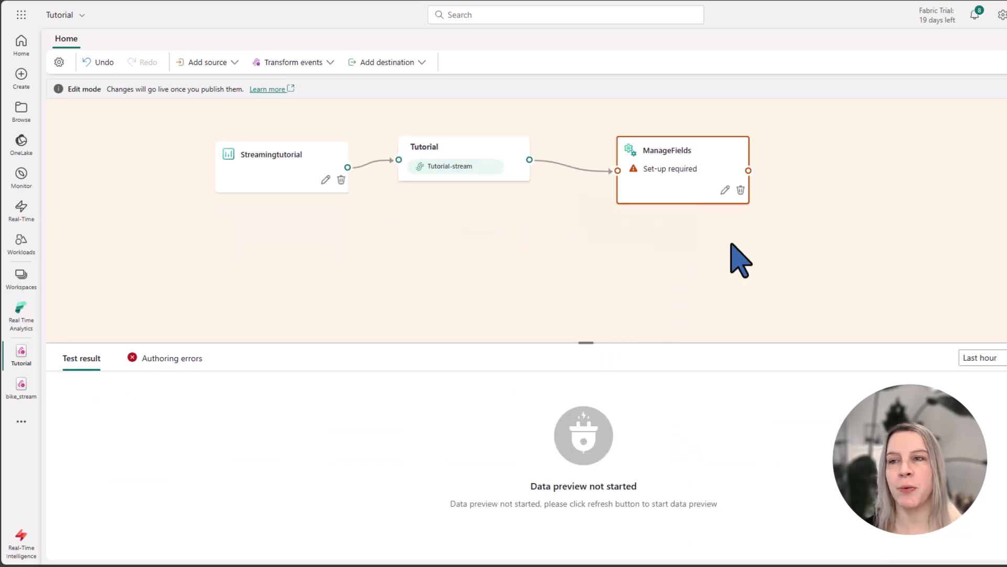
{"action": "left_click", "coordinate": [724, 192]}
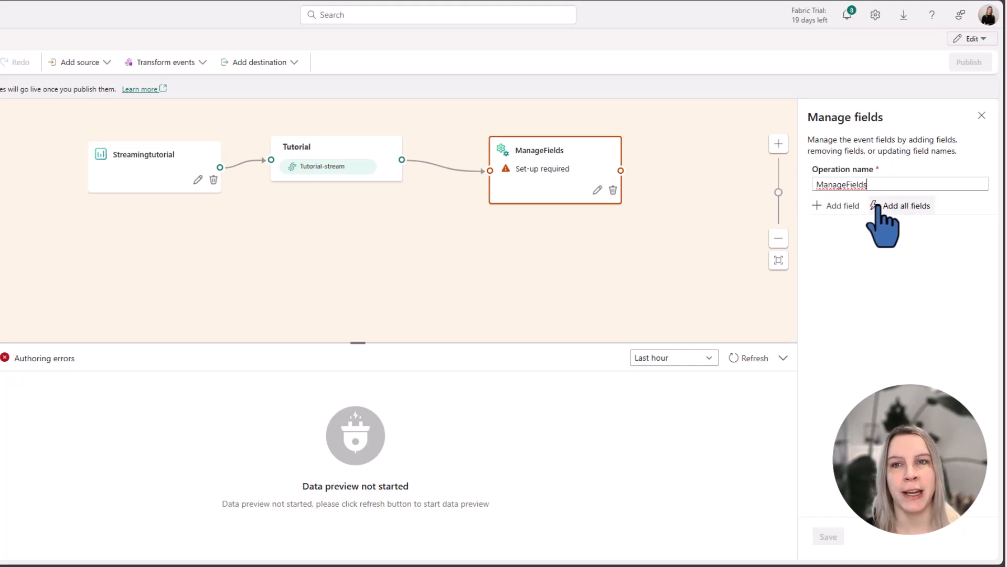
{"action": "left_click", "coordinate": [903, 206]}
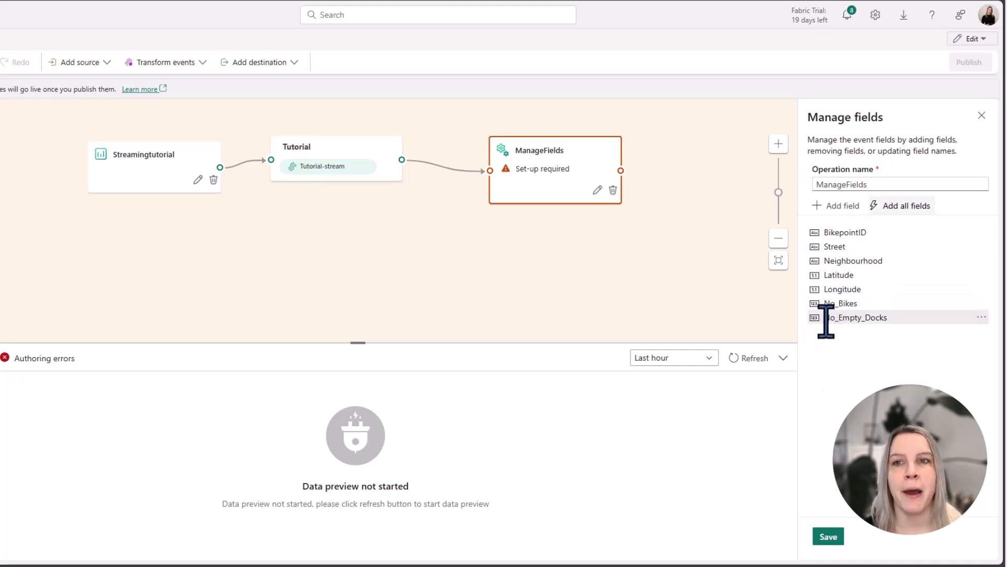
Step: Remove the Latitude and Longitude fields from the Manage fields operation
{"action": "left_click", "coordinate": [835, 289]}
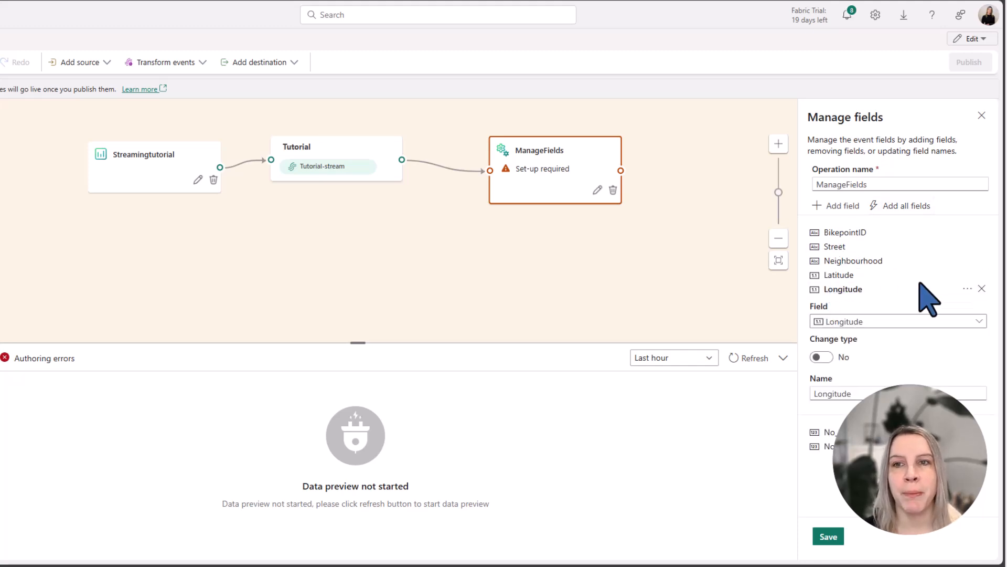
{"action": "left_click", "coordinate": [981, 288]}
{"action": "left_click", "coordinate": [980, 274]}
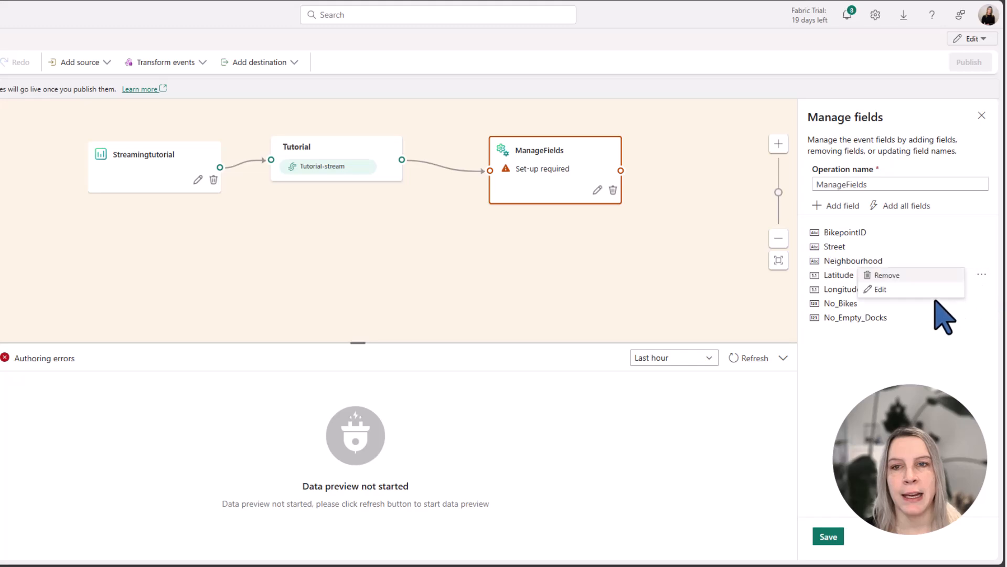
{"action": "left_click", "coordinate": [929, 276]}
{"action": "left_click", "coordinate": [981, 274]}
{"action": "left_click", "coordinate": [929, 274]}
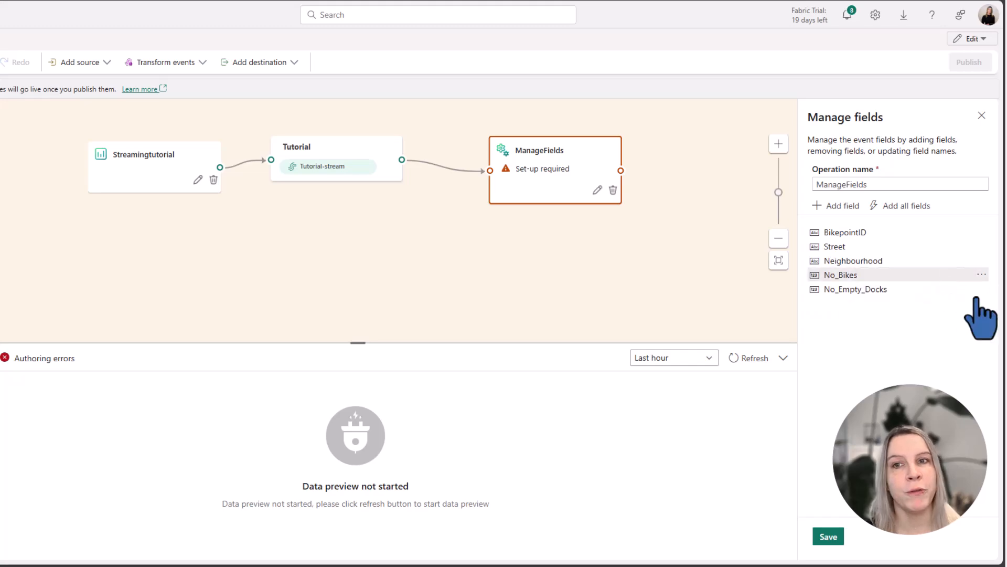
Step: Add a field named current_time based on the built-in date time function SYSTEM.Timestamp()
{"action": "left_click", "coordinate": [845, 207]}
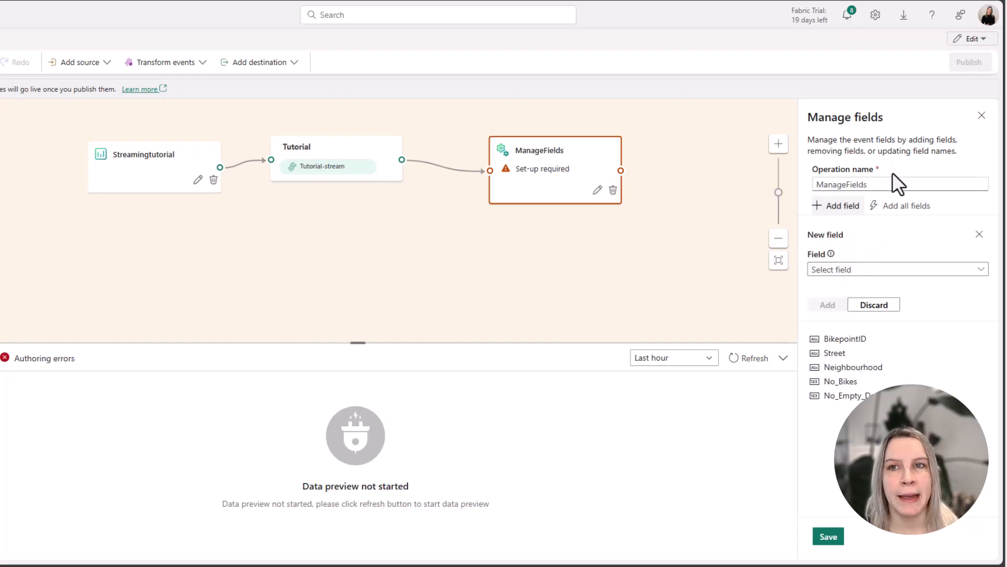
{"action": "left_click", "coordinate": [856, 269]}
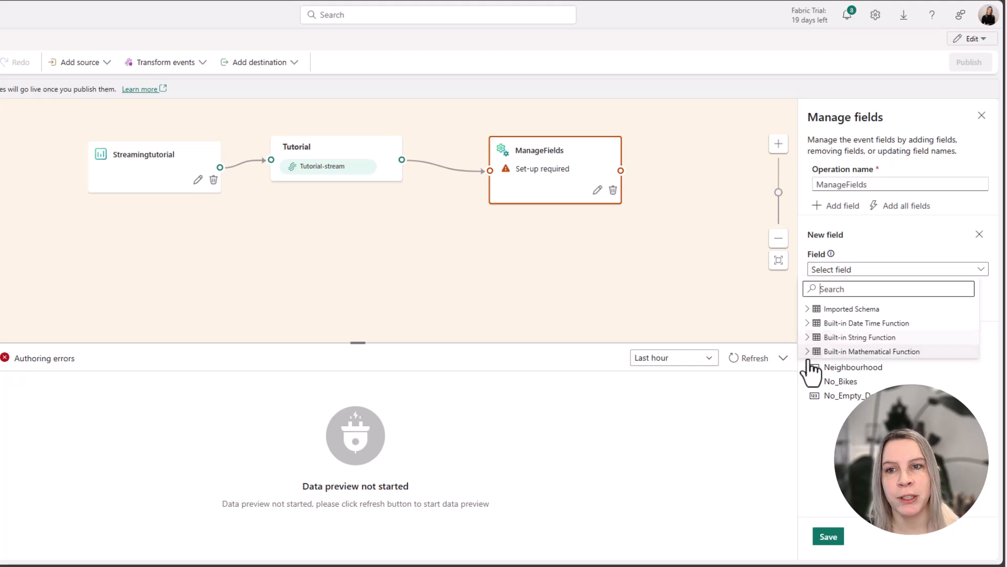
{"action": "left_click", "coordinate": [808, 323]}
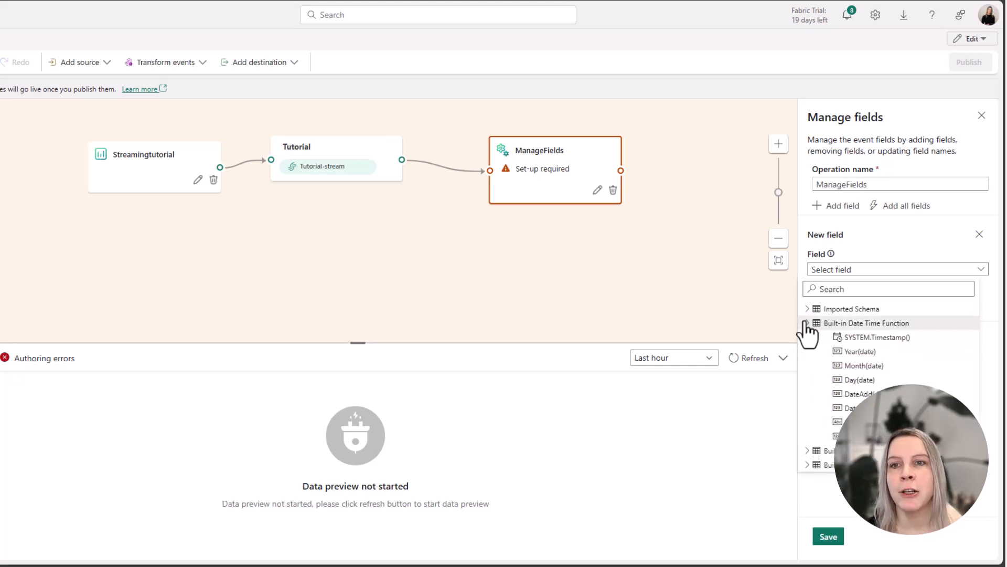
{"action": "left_click", "coordinate": [877, 337]}
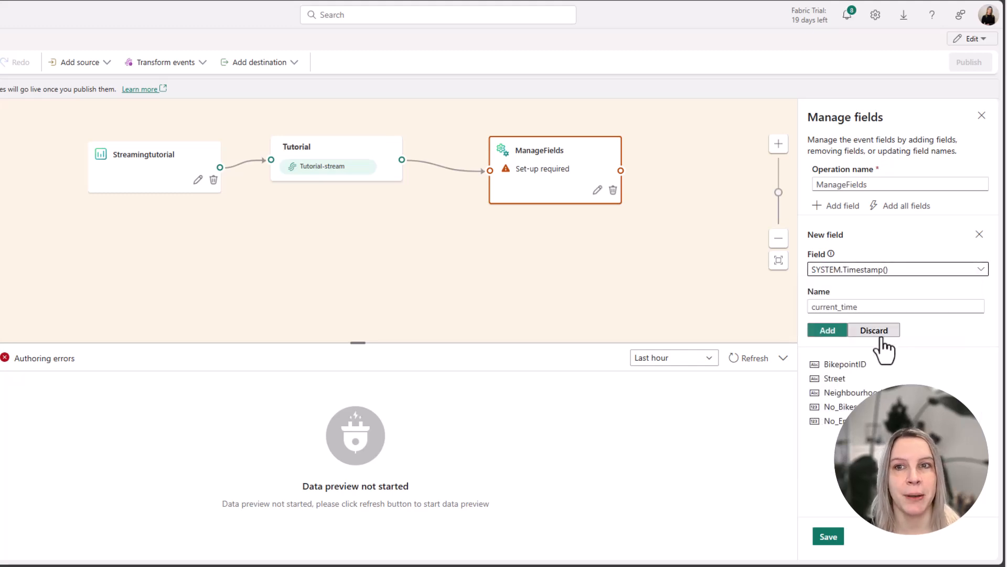
{"action": "left_click", "coordinate": [830, 331]}
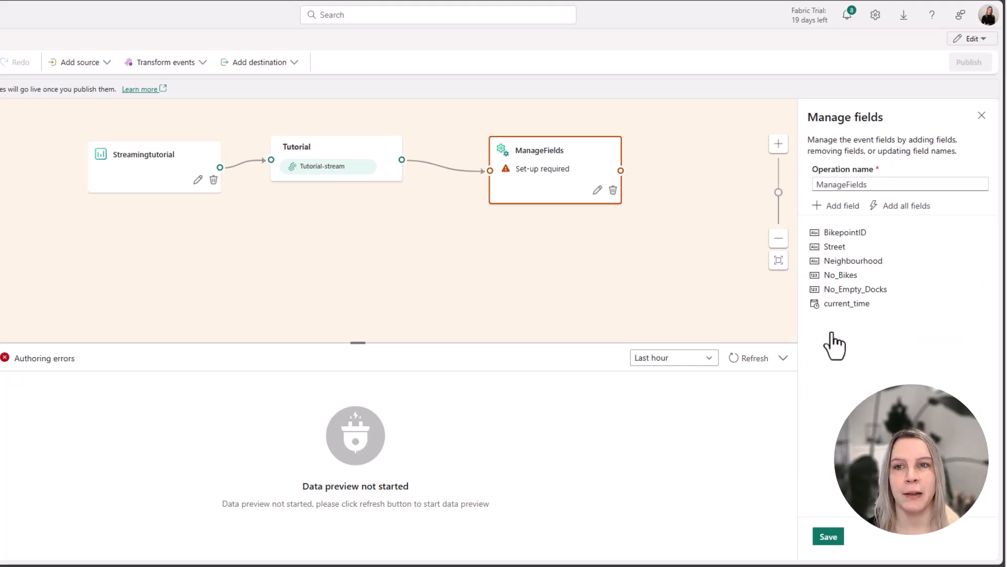
Step: Examine the new field options and the type conversion settings of the No_Bikes field in the Manage fields operation
{"action": "left_click", "coordinate": [843, 205]}
{"action": "left_click", "coordinate": [839, 269]}
{"action": "left_click", "coordinate": [874, 268]}
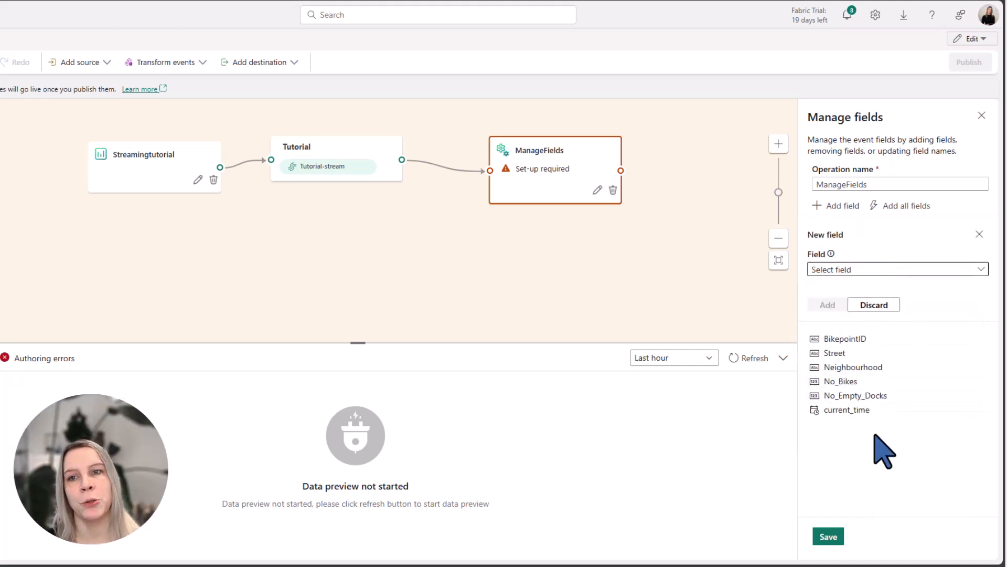
{"action": "left_click", "coordinate": [861, 383]}
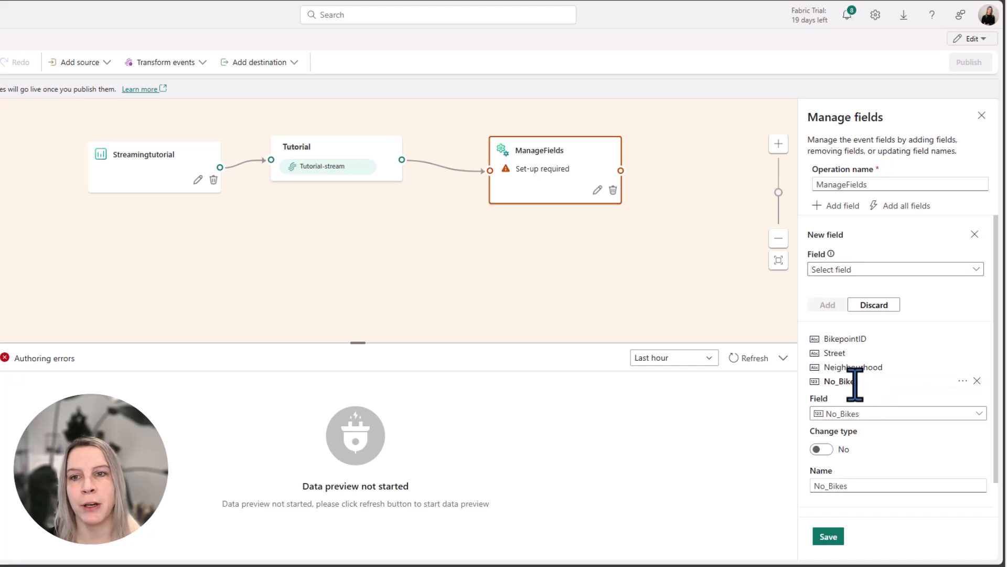
{"action": "scroll", "coordinate": [867, 401], "scroll_direction": "down", "scroll_amount": 1}
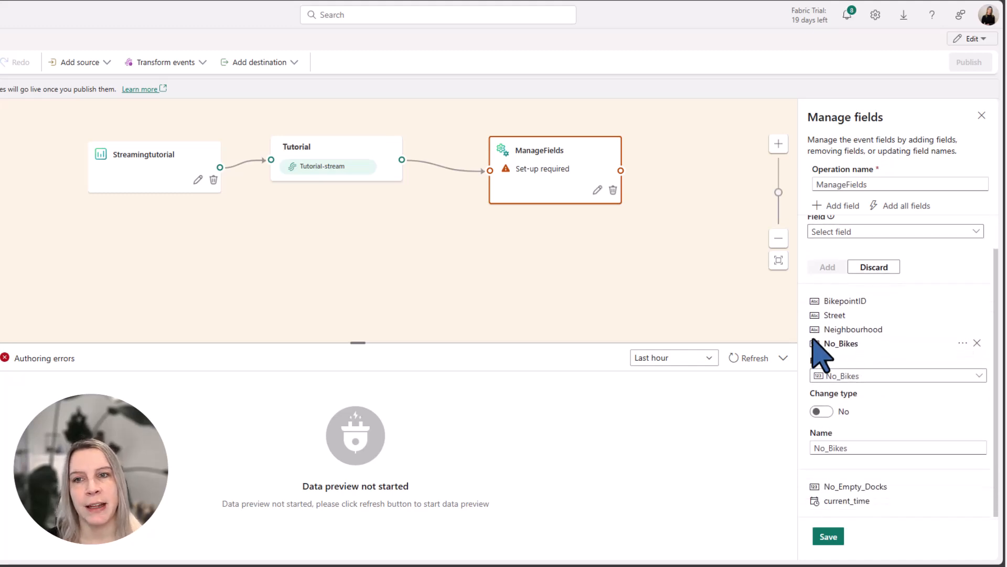
{"action": "left_click", "coordinate": [818, 411]}
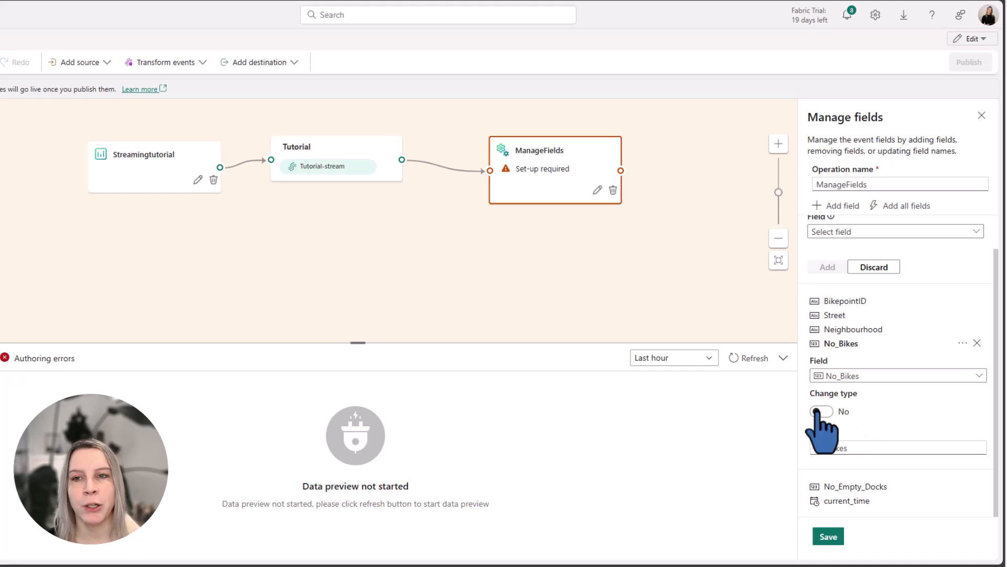
{"action": "scroll", "coordinate": [850, 439], "scroll_direction": "down", "scroll_amount": 1}
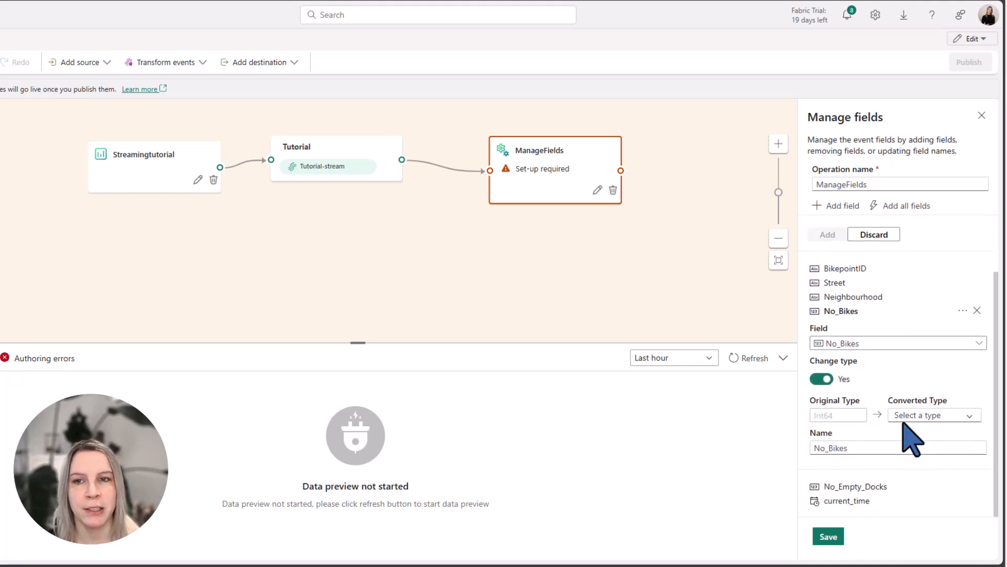
{"action": "left_click", "coordinate": [925, 422]}
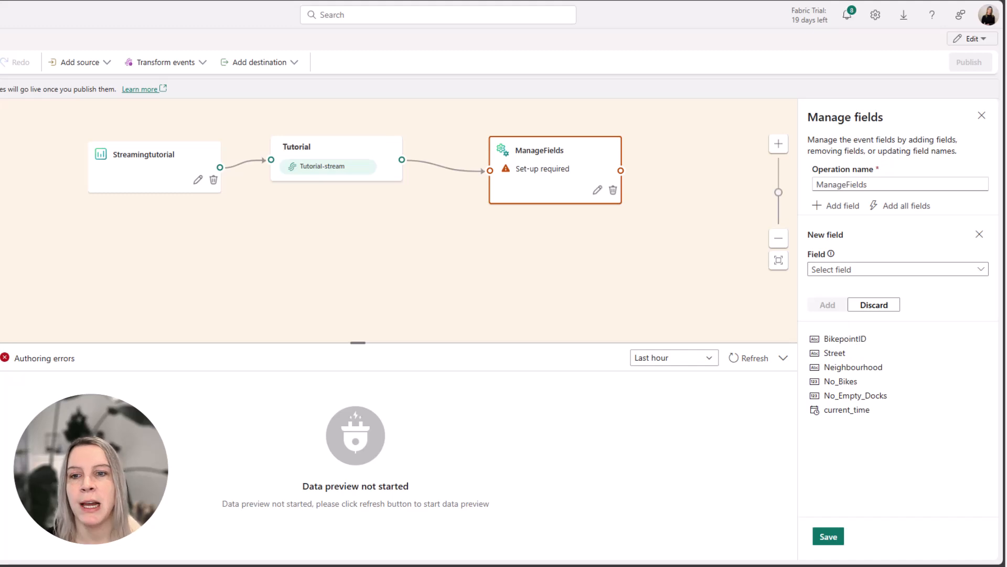
Step: Save the Manage fields operation and review its authoring errors
{"action": "left_click", "coordinate": [825, 538]}
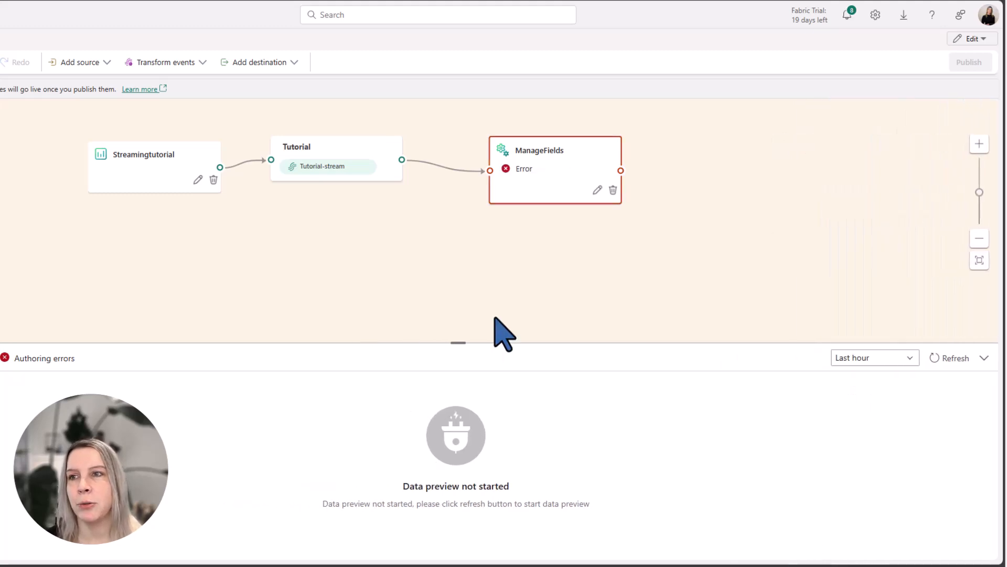
{"action": "mouse_move", "coordinate": [505, 169]}
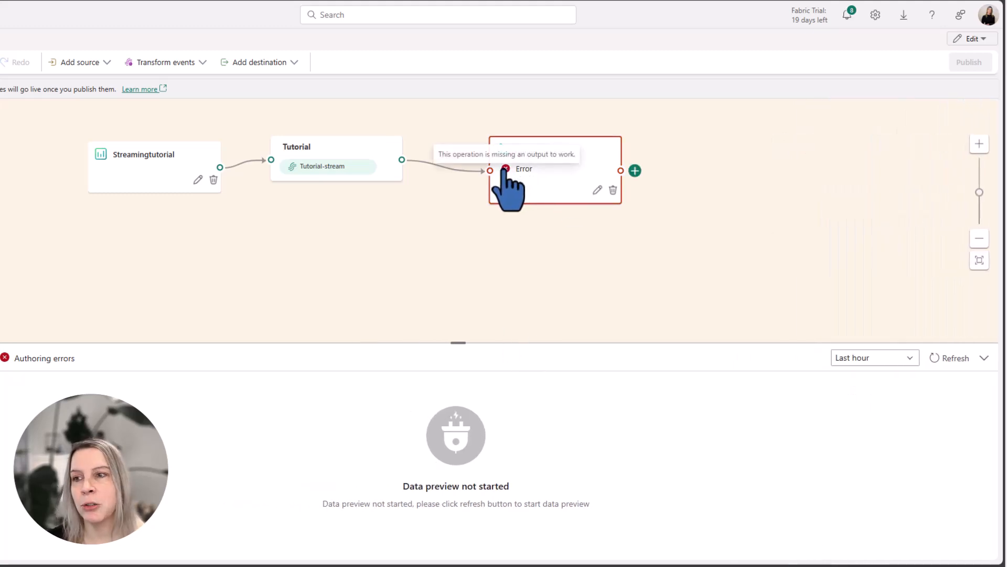
{"action": "left_click", "coordinate": [55, 349]}
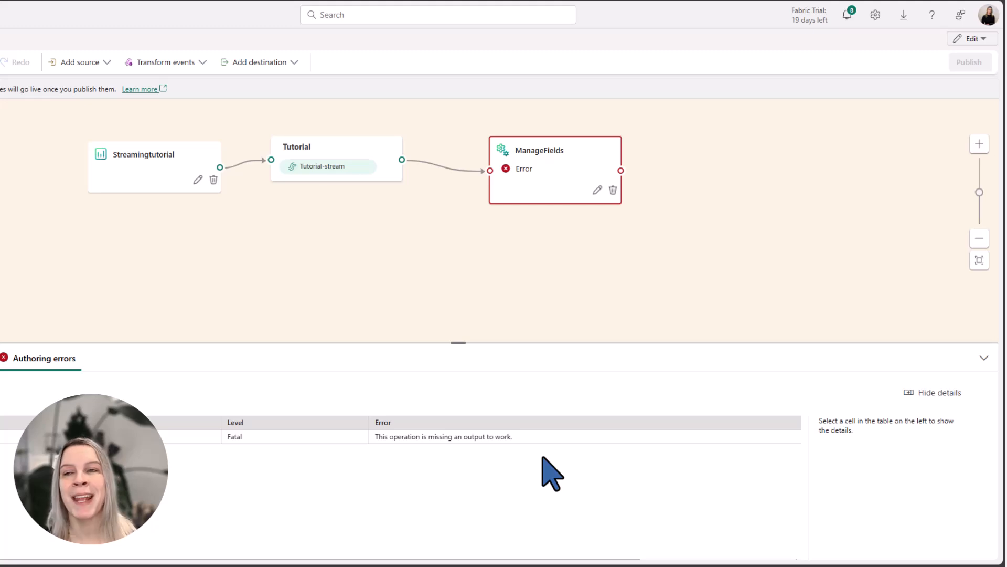
Step: Add an Eventhouse destination named TutorialEventhouse in the Real Time Analytics workspace, using Demo_Eventhouse, a new table named Tutorial and Json input format, and save it
{"action": "left_click", "coordinate": [278, 63]}
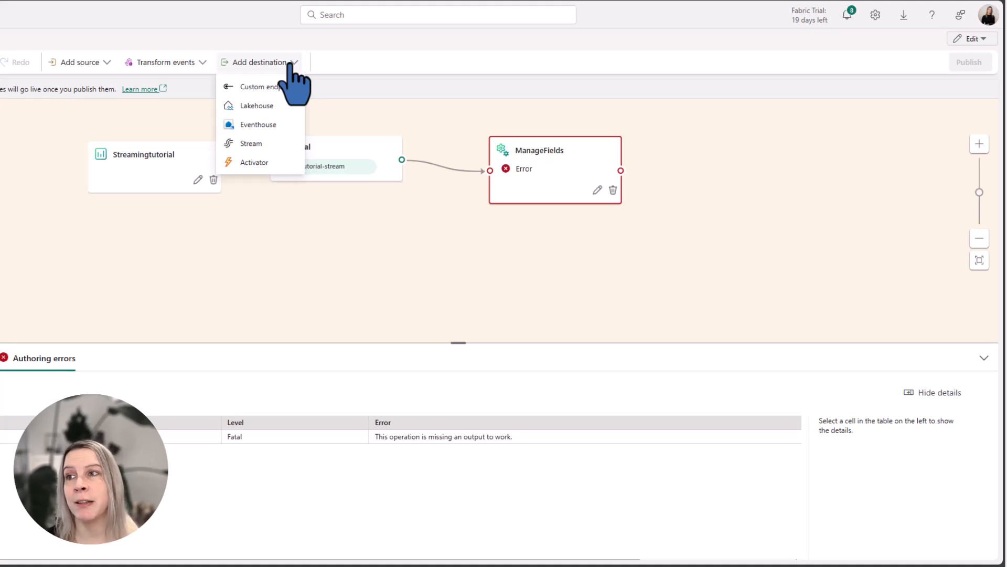
{"action": "left_click", "coordinate": [251, 125]}
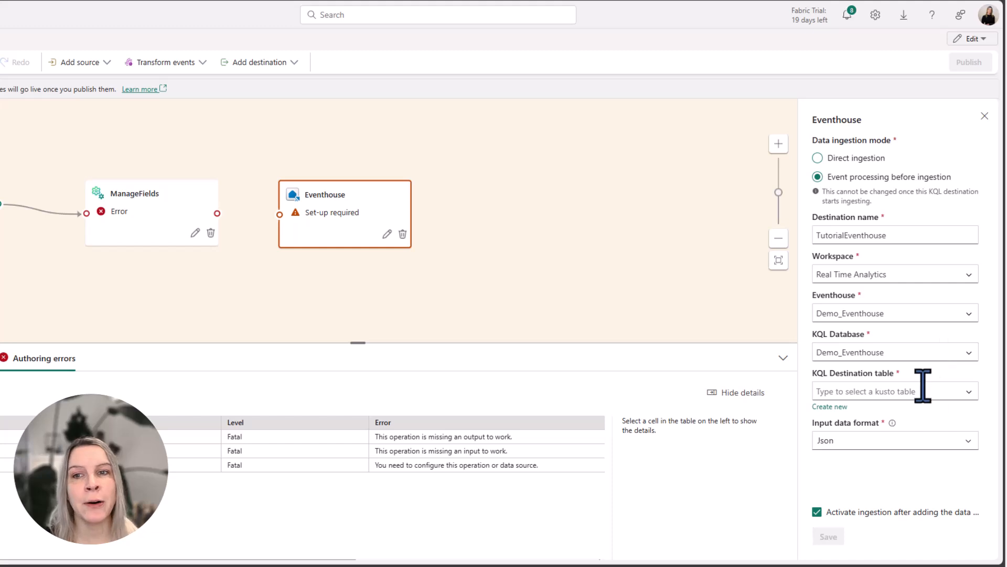
{"action": "left_click", "coordinate": [971, 395]}
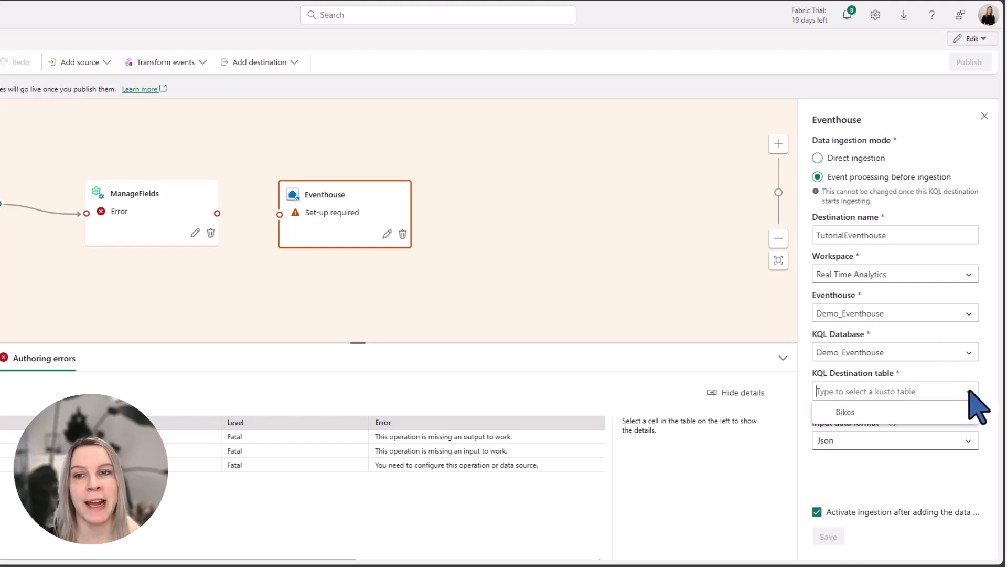
{"action": "left_click", "coordinate": [834, 406]}
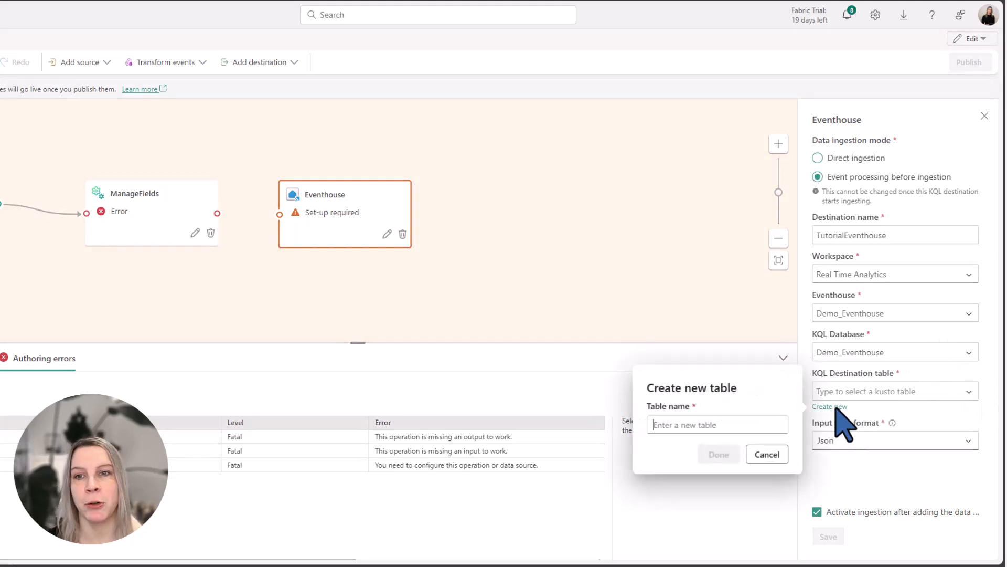
{"action": "type", "text": "Tutorial"}
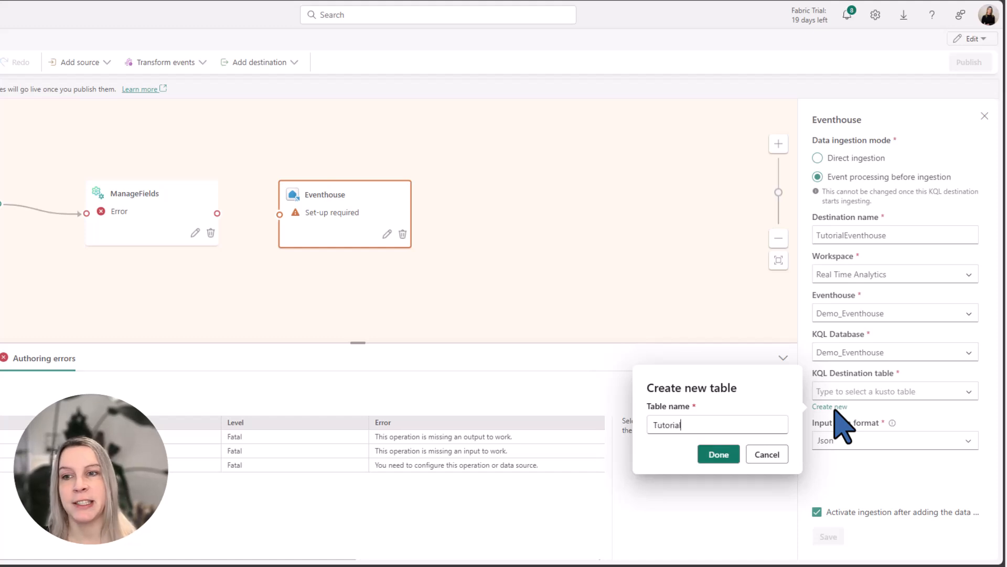
{"action": "key", "text": "Return"}
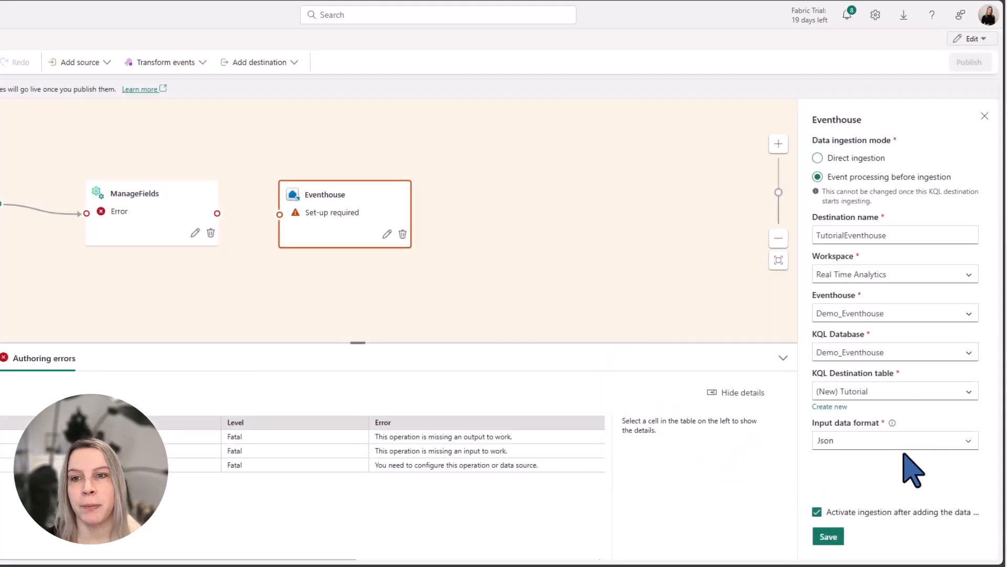
{"action": "left_click", "coordinate": [867, 440]}
{"action": "left_click", "coordinate": [909, 437]}
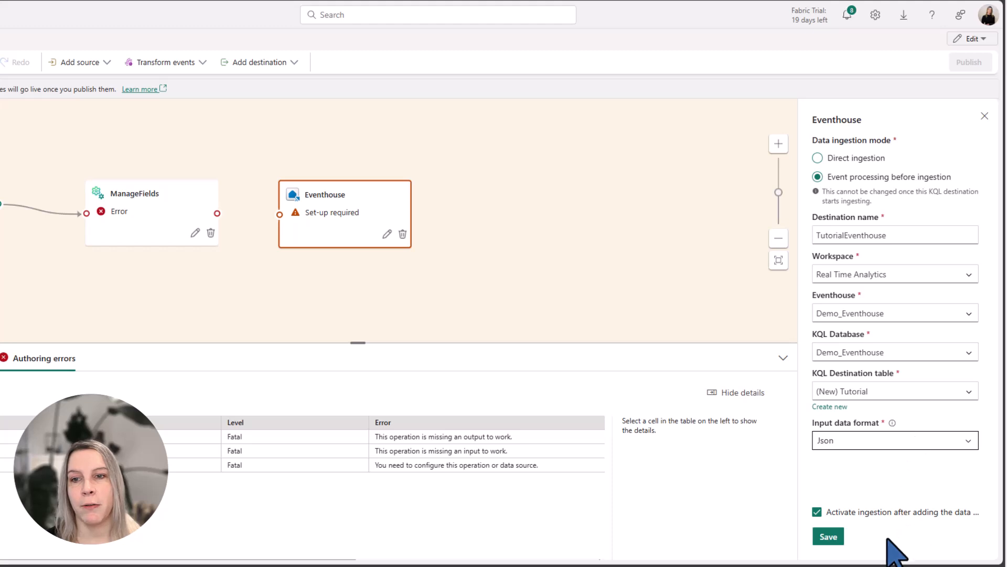
{"action": "left_click", "coordinate": [828, 537]}
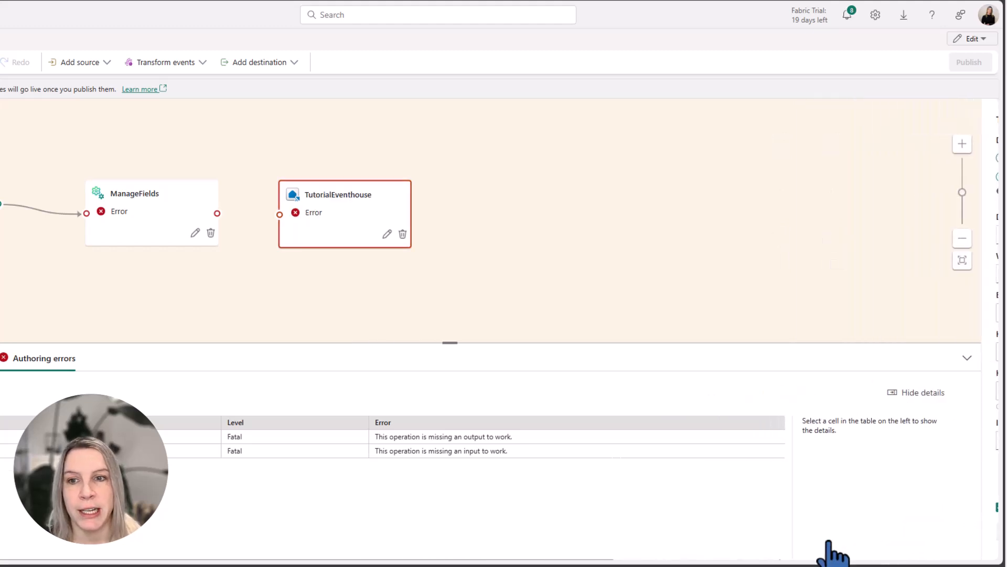
Step: Connect the ManageFields output to TutorialEventhouse and preview the test results of the Tutorial stream and the Eventhouse destination
{"action": "mouse_move", "coordinate": [308, 216]}
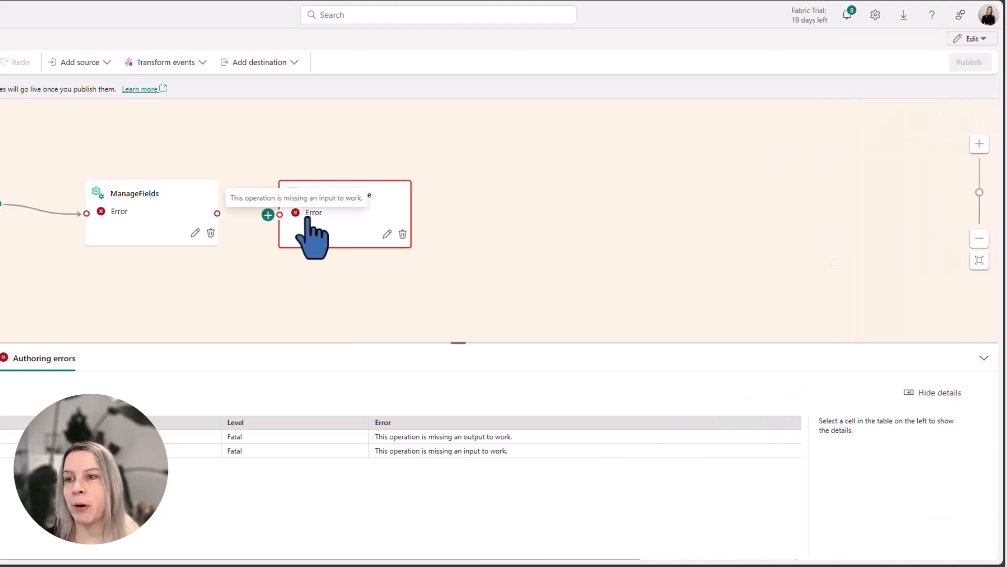
{"action": "left_click_drag", "start_coordinate": [219, 216], "coordinate": [281, 216]}
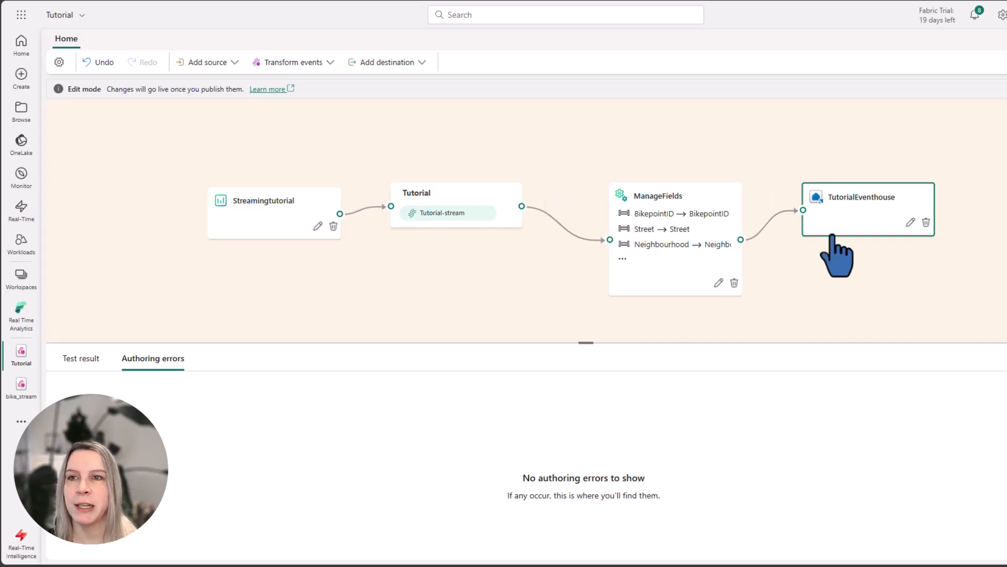
{"action": "left_click", "coordinate": [379, 188]}
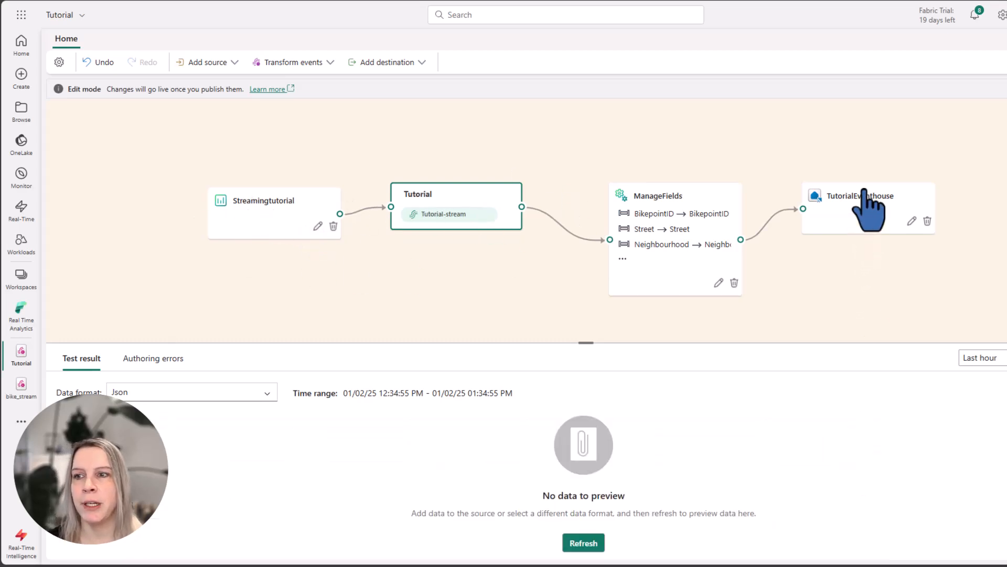
{"action": "left_click", "coordinate": [864, 193]}
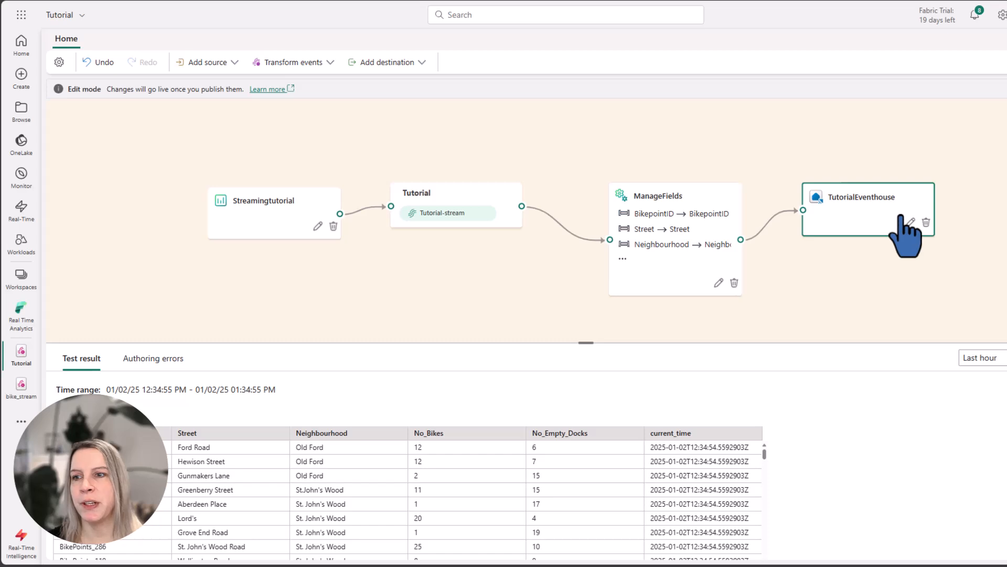